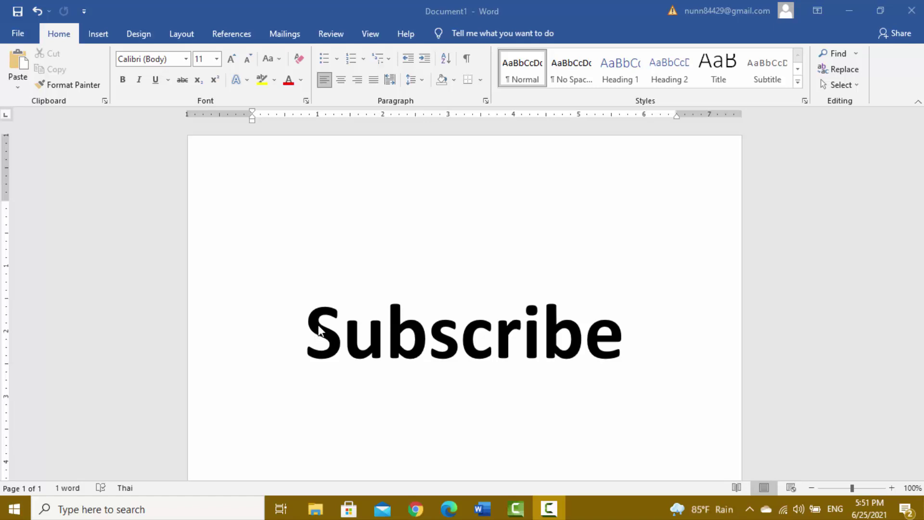
Step: Select the word Subscribe and apply Sentence case to it
scroll(289, 297, down, 3)
scroll(289, 297, up, 2)
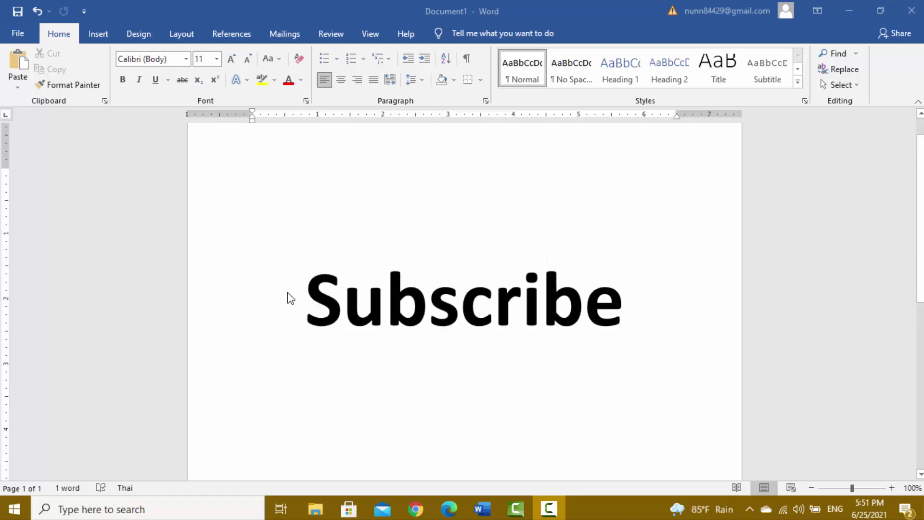
scroll(288, 297, up, 1)
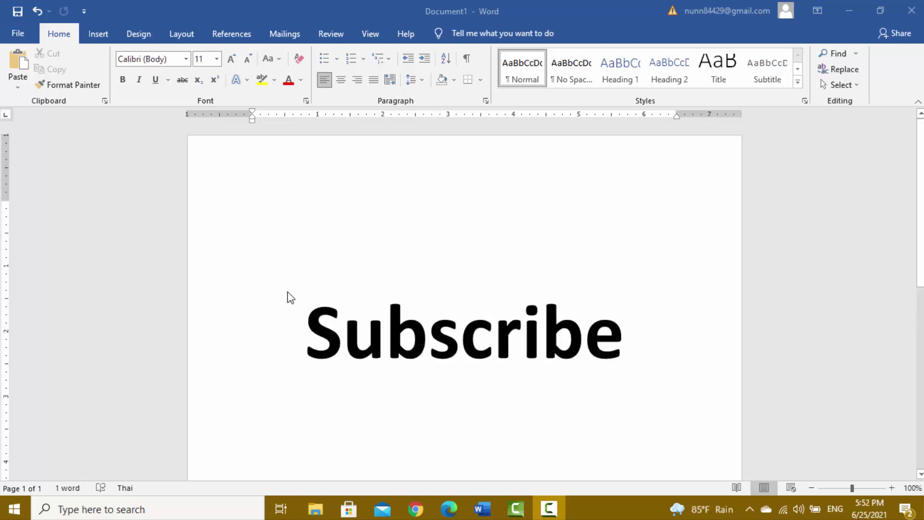
click(315, 333)
double_click(316, 333)
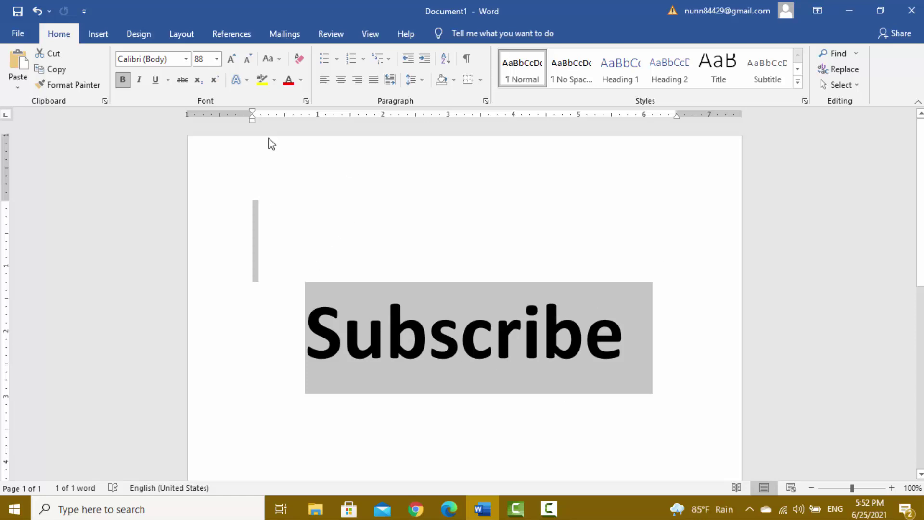
click(278, 59)
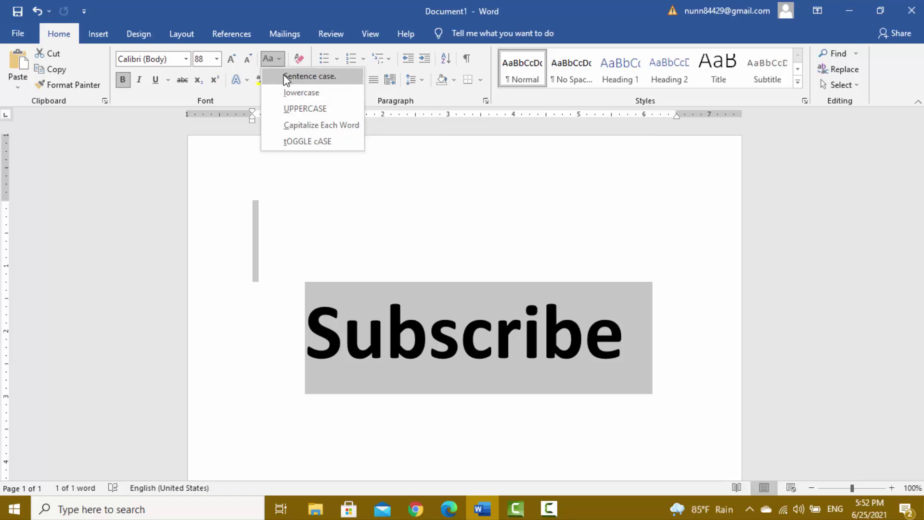
click(314, 77)
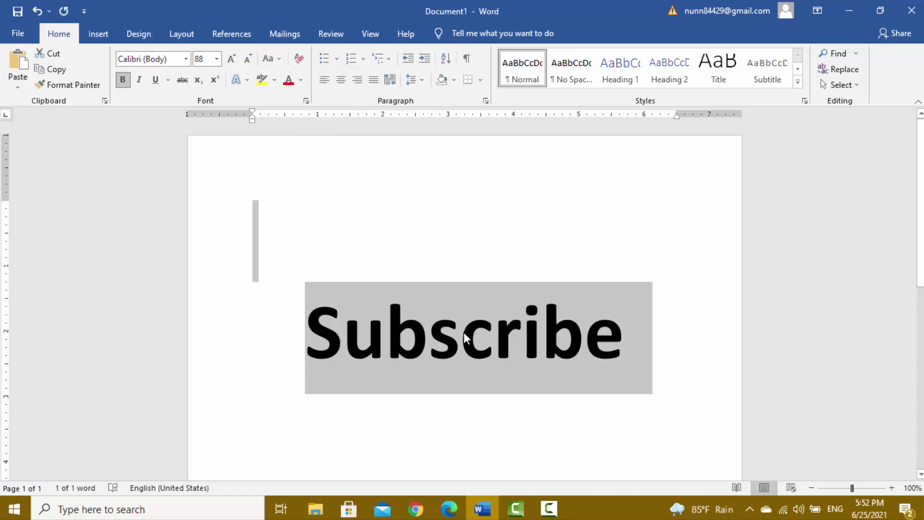
Step: Convert Subscribe to lowercase, then to UPPERCASE so it reads SUBSCRIBE
click(272, 58)
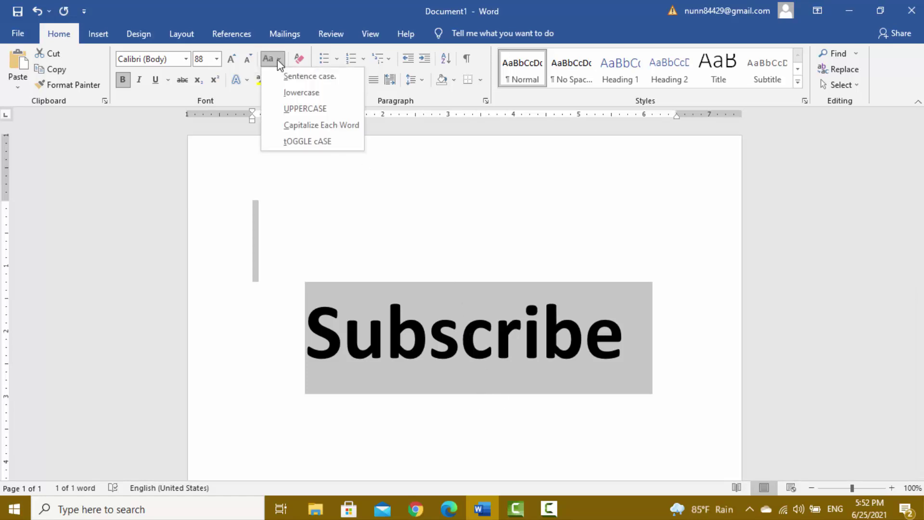
click(301, 93)
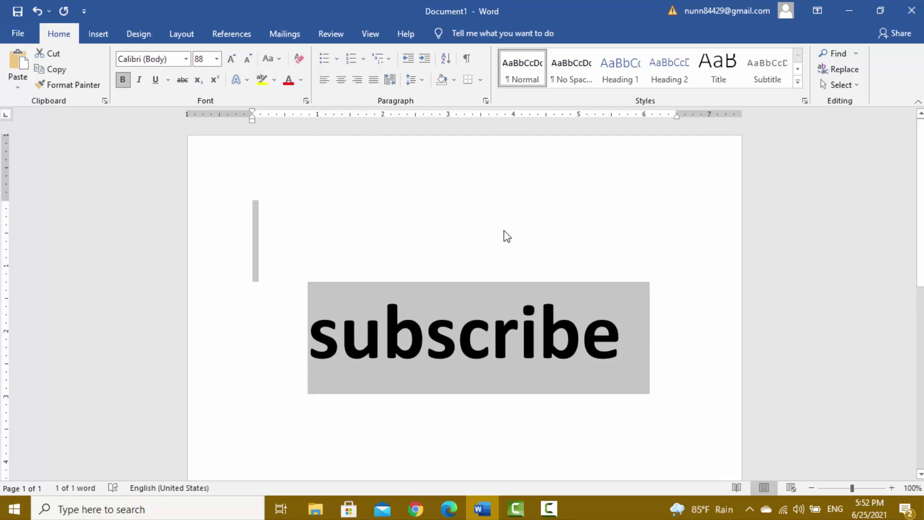
click(278, 58)
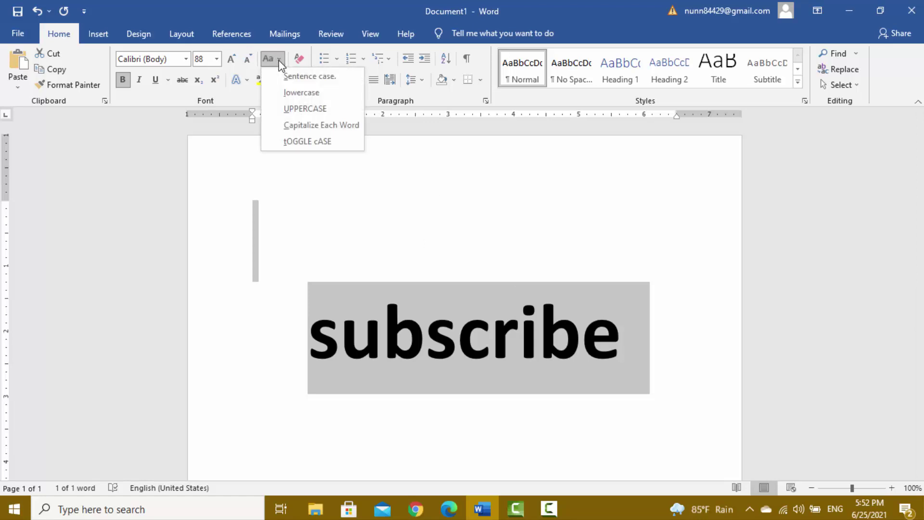
click(283, 109)
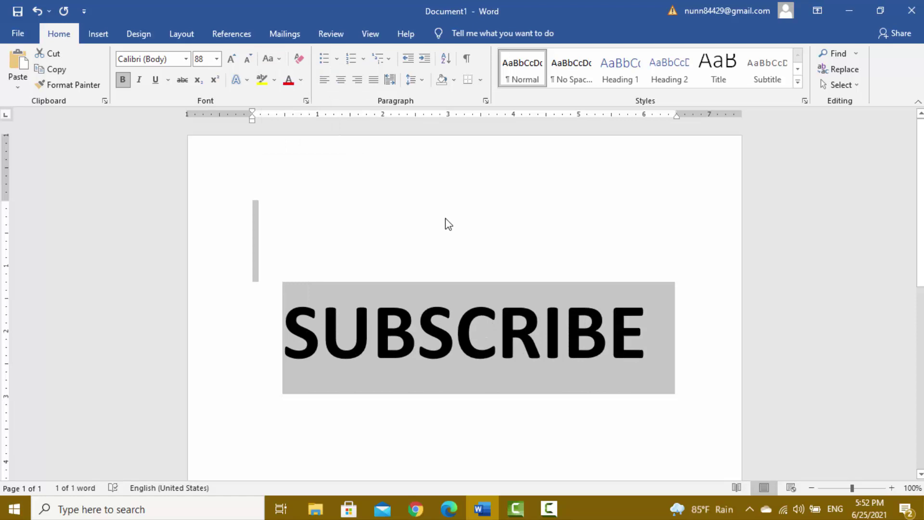
click(271, 59)
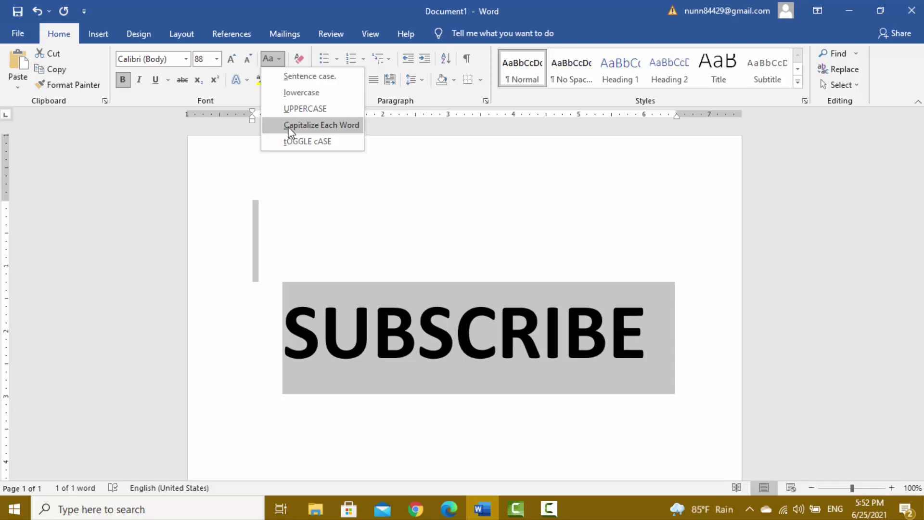
Step: Reselect SUBSCRIBE and apply Capitalize Each Word so it reads Subscribe, cursor after it
click(291, 129)
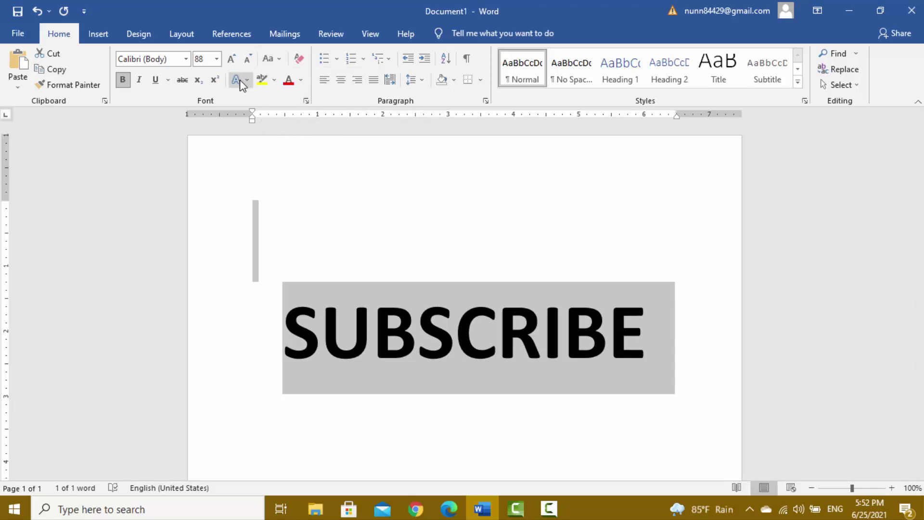
click(275, 60)
click(289, 126)
click(529, 267)
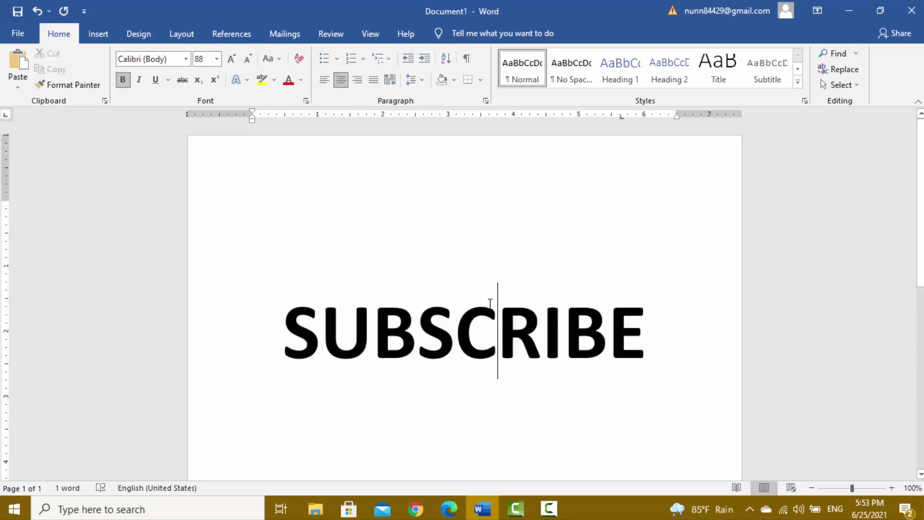
double_click(492, 307)
click(271, 59)
click(296, 129)
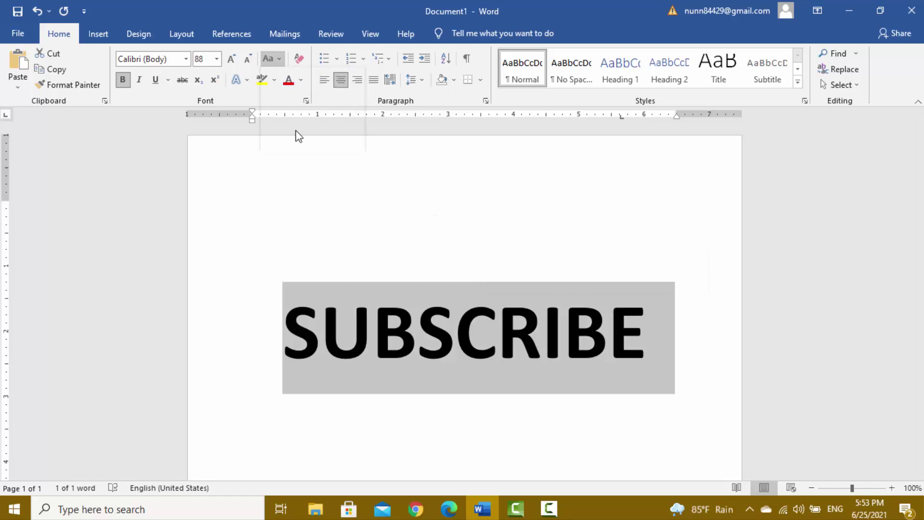
click(640, 333)
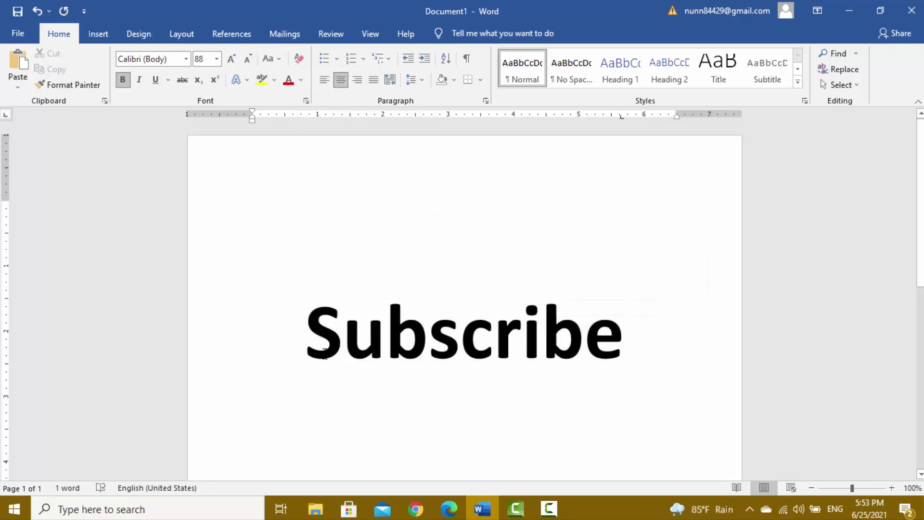
drag(306, 337, 660, 363)
click(631, 348)
Step: Add 'follow' on a new line, select all text, and apply Capitalize Each Word
key(Return)
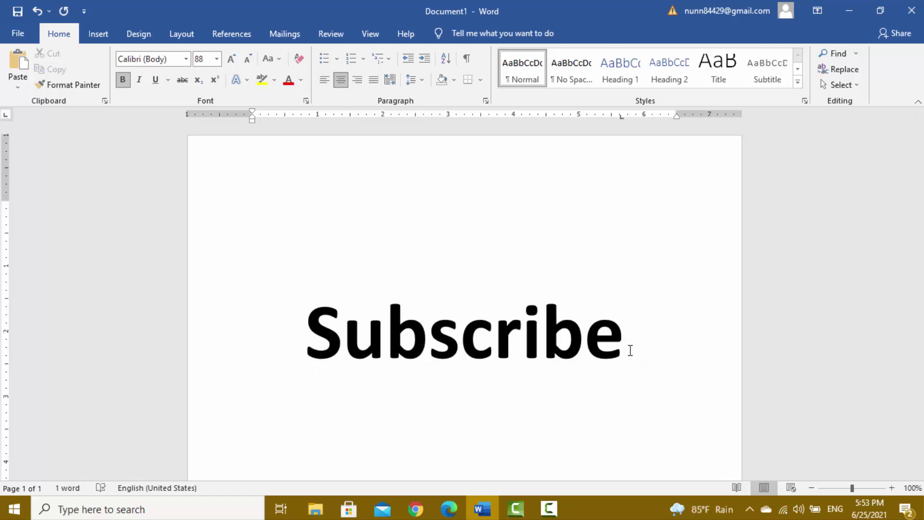
text(f)
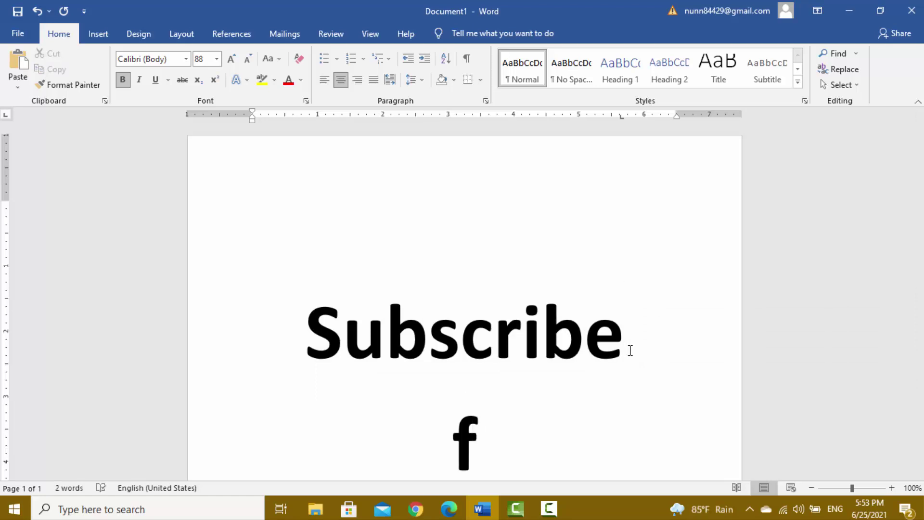
text(oll)
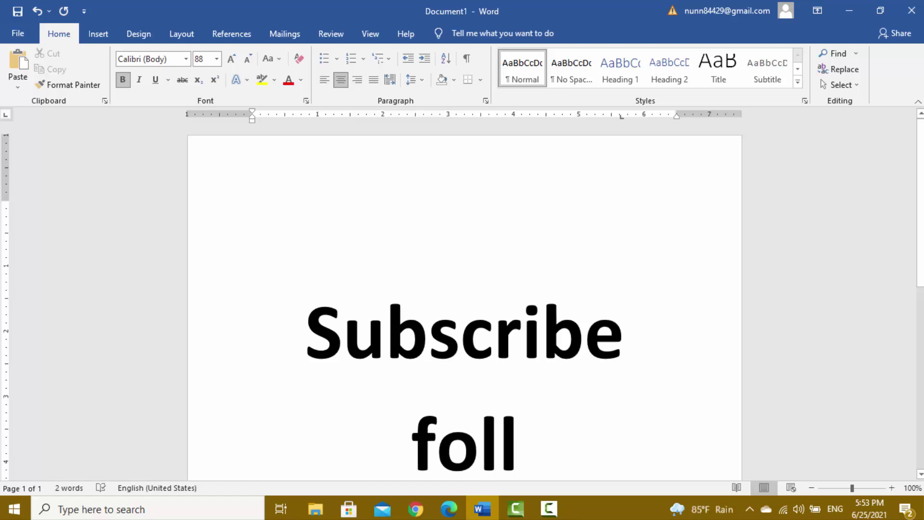
text(ow)
click(724, 287)
key(ctrl+a)
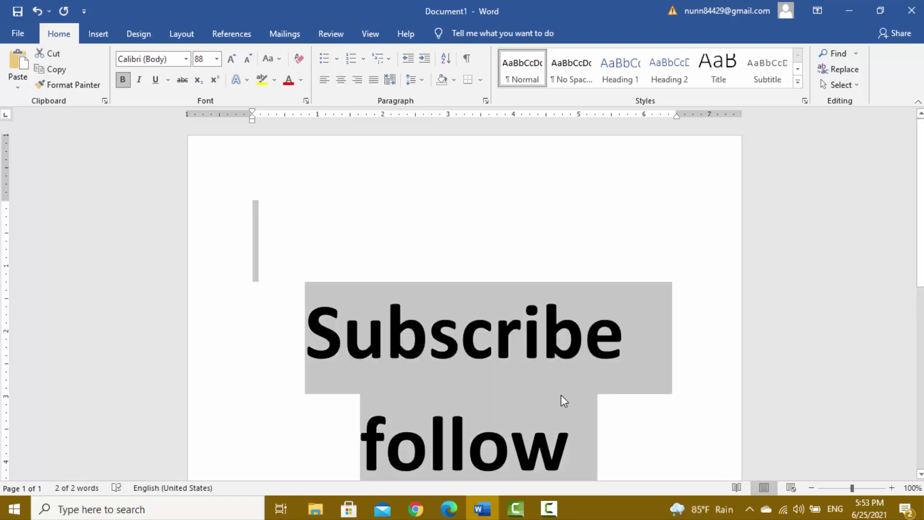
click(268, 58)
click(283, 127)
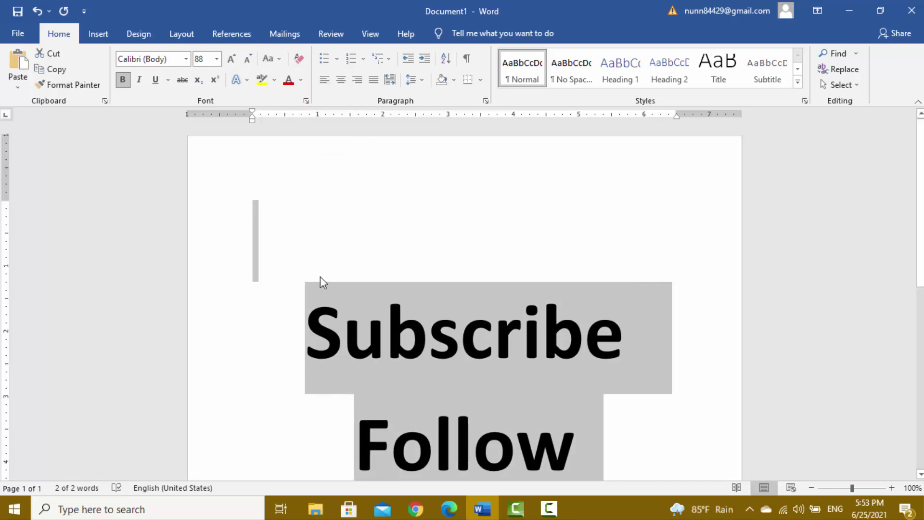
Step: Cycle both lines through Sentence case, UPPERCASE and lowercase, ending with Capitalize Each Word
click(269, 58)
click(291, 77)
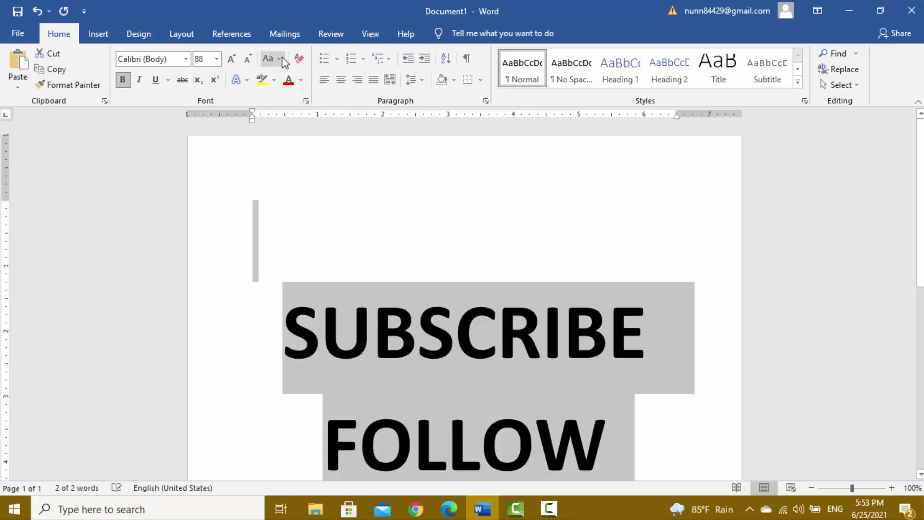
click(285, 61)
click(288, 75)
click(279, 58)
click(291, 117)
click(277, 58)
click(294, 93)
click(278, 58)
click(282, 123)
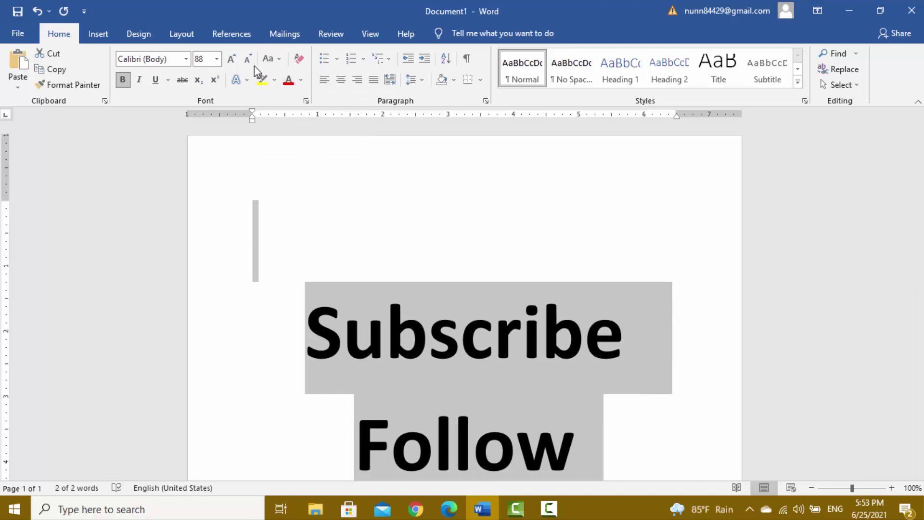
click(411, 246)
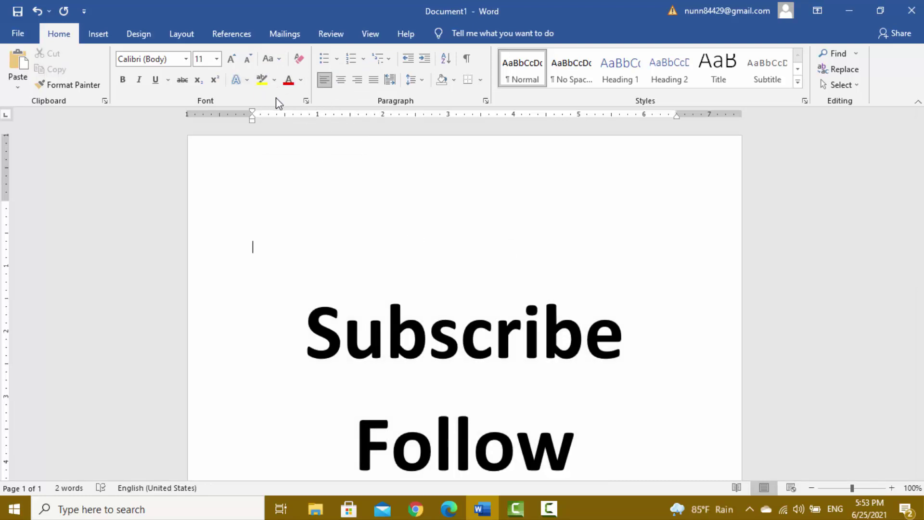
Step: Select all text and apply tOGGLE cASE so the lines read sUBSCRIBE and fOLLOW
click(272, 59)
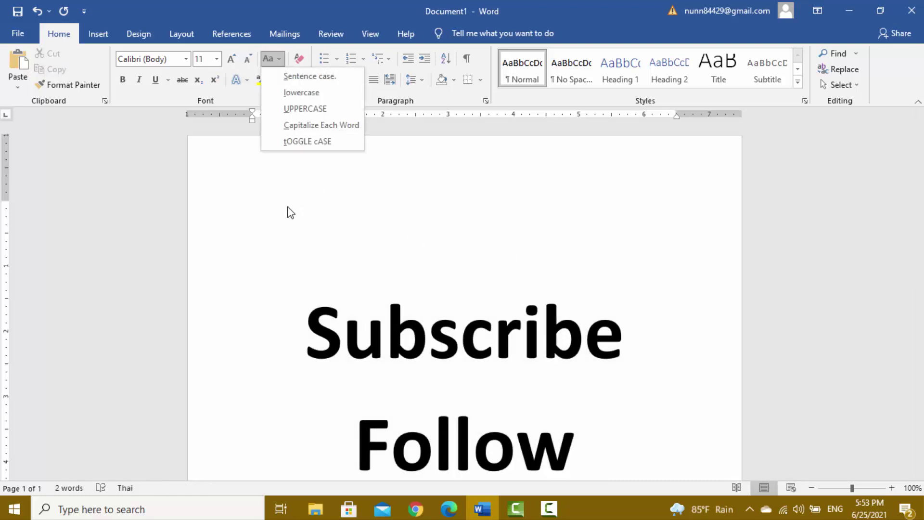
click(289, 142)
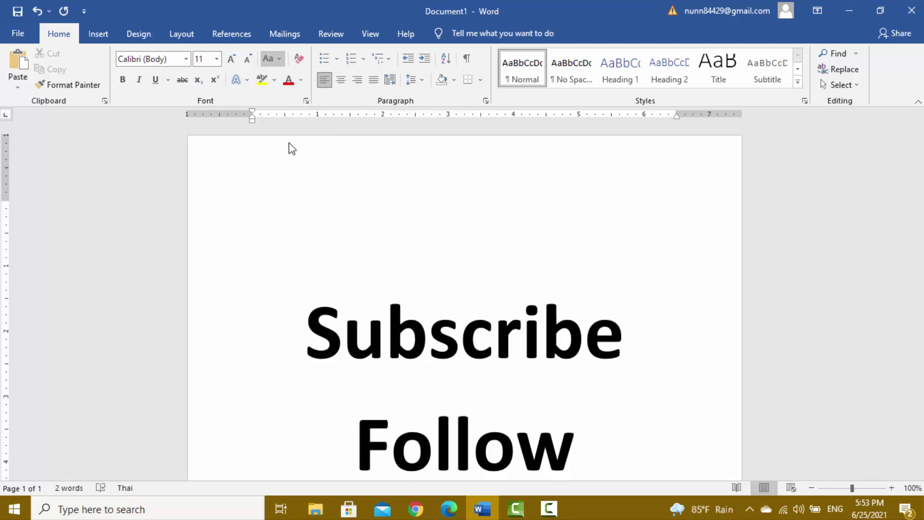
click(410, 342)
key(ctrl+a)
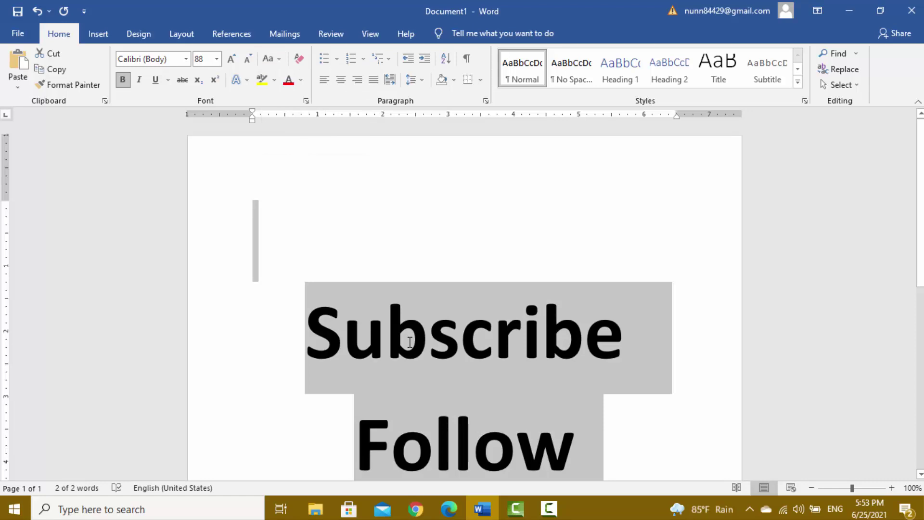
click(277, 59)
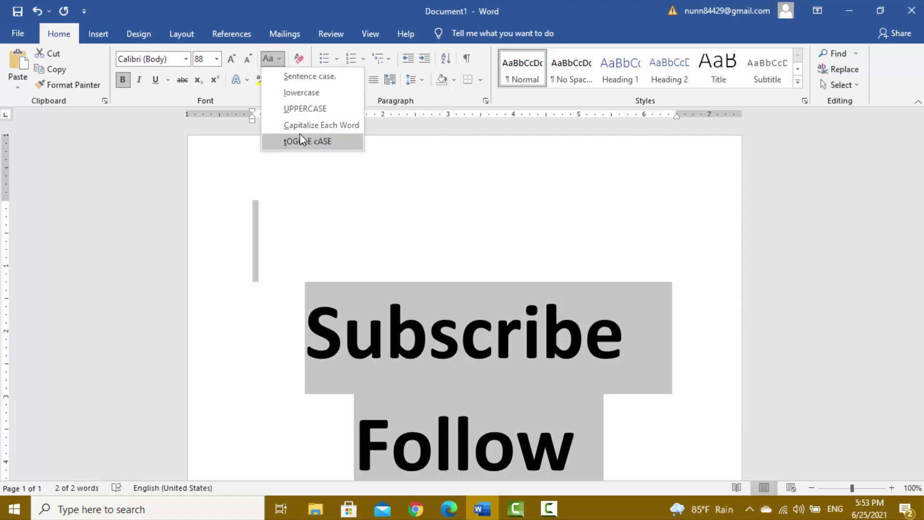
click(298, 137)
Step: Reselect both lines sUBSCRIBE and fOLLOW
scroll(426, 232, down, 3)
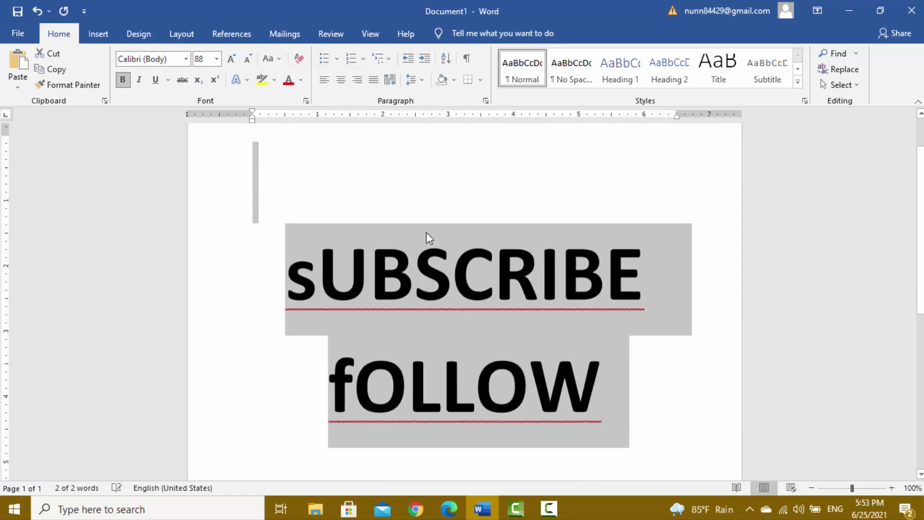
click(641, 366)
drag(282, 284, 370, 284)
drag(523, 319, 636, 372)
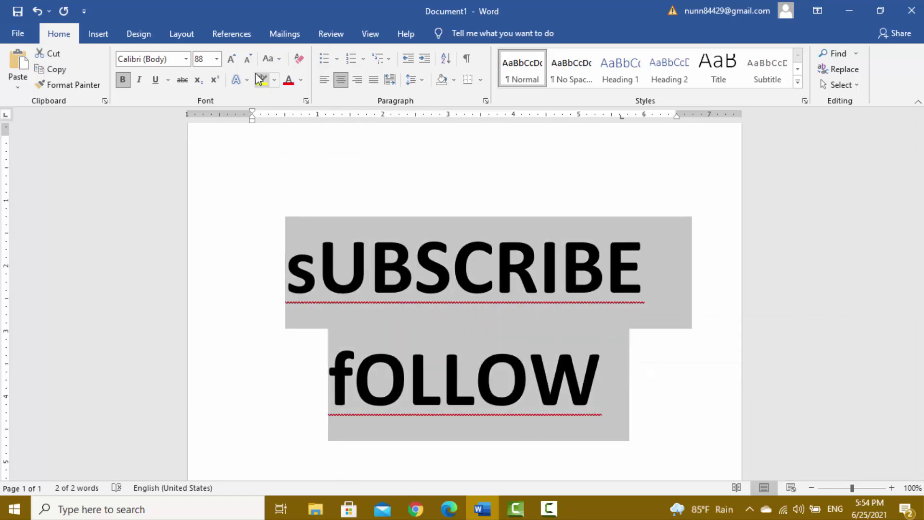
Step: Apply Capitalize Each Word, then Sentence case to both lines, and deselect
click(270, 59)
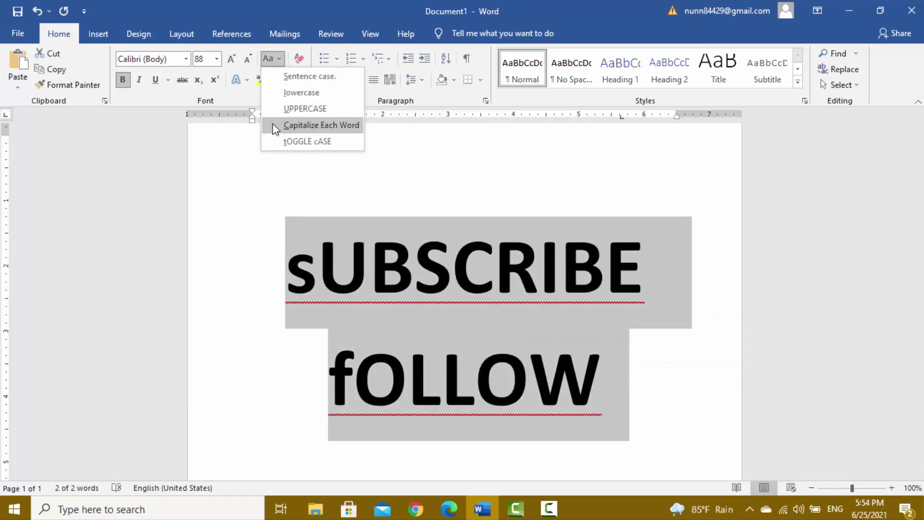
click(297, 128)
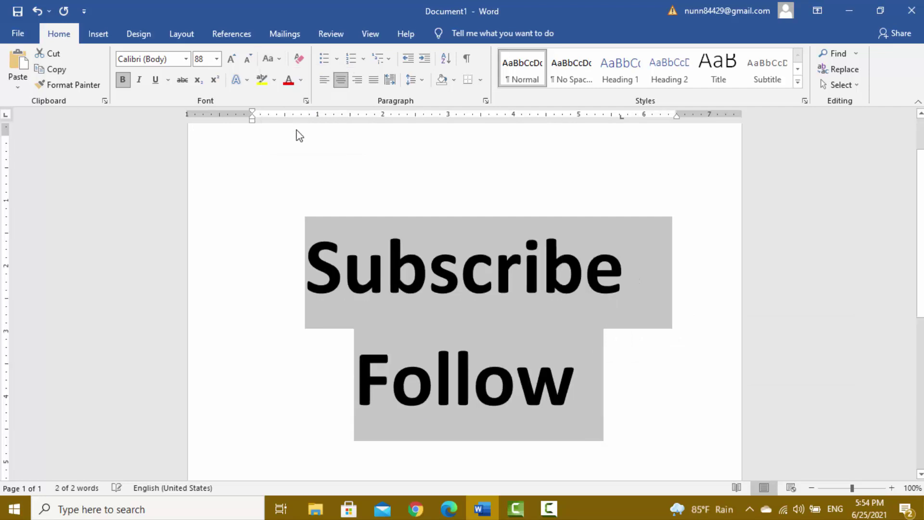
click(275, 60)
click(282, 76)
click(272, 59)
click(666, 358)
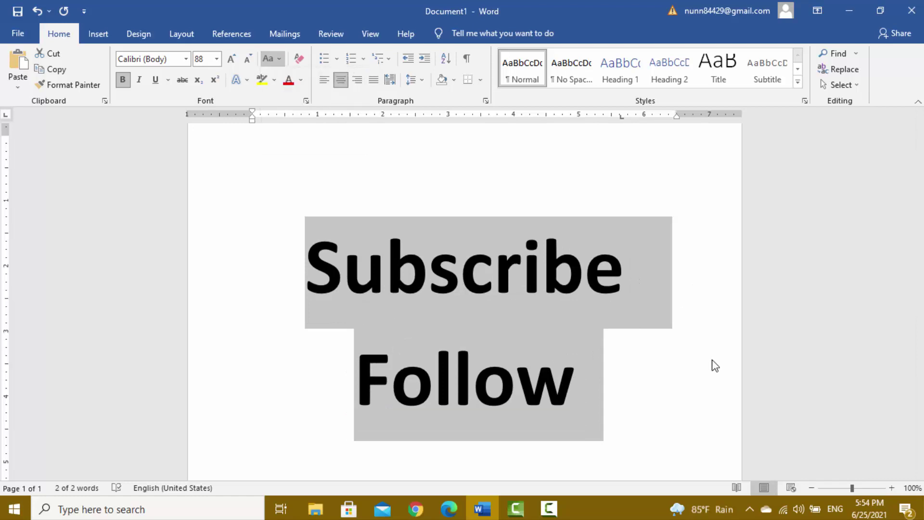
click(655, 331)
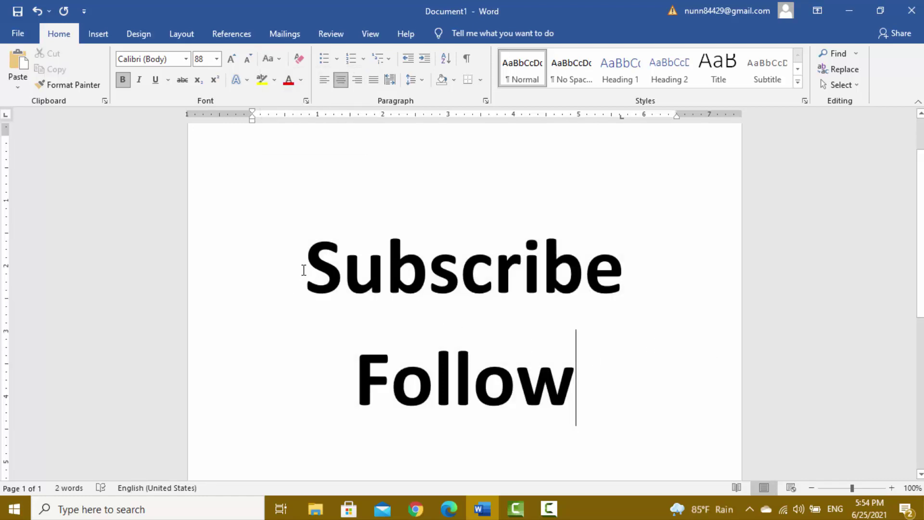
Step: Reselect both lines, make them lowercase, then UPPERCASE: SUBSCRIBE and FOLLOW
drag(330, 259, 628, 346)
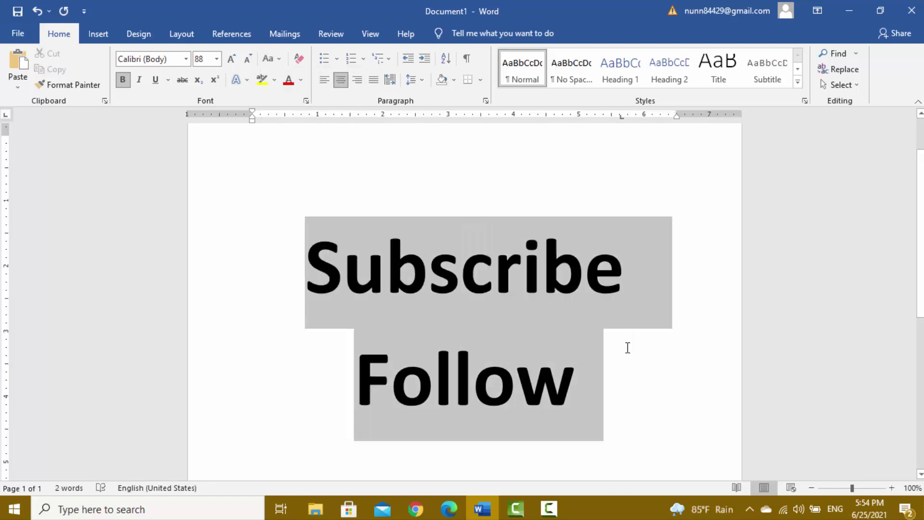
click(274, 57)
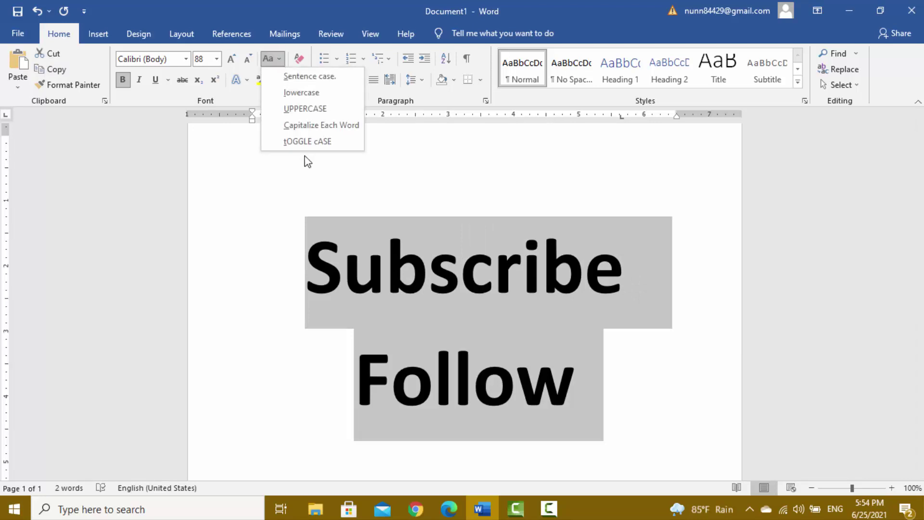
click(296, 91)
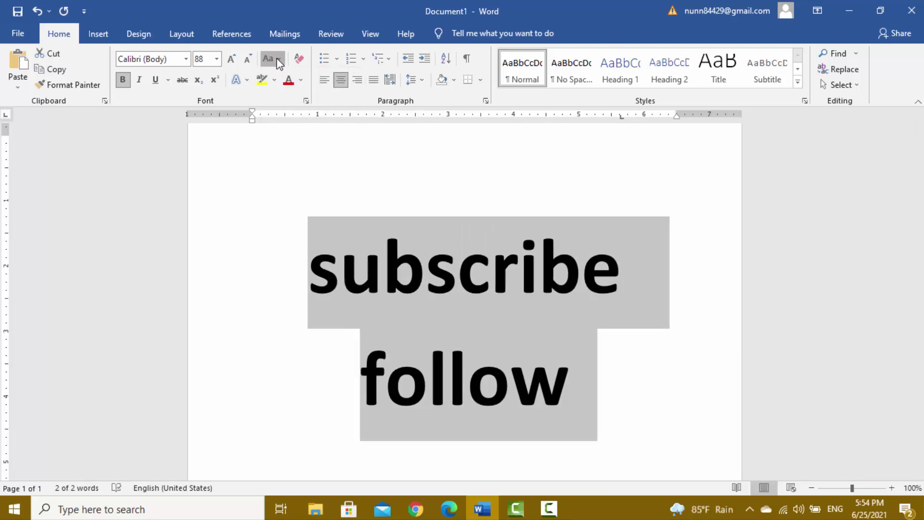
click(272, 58)
click(293, 109)
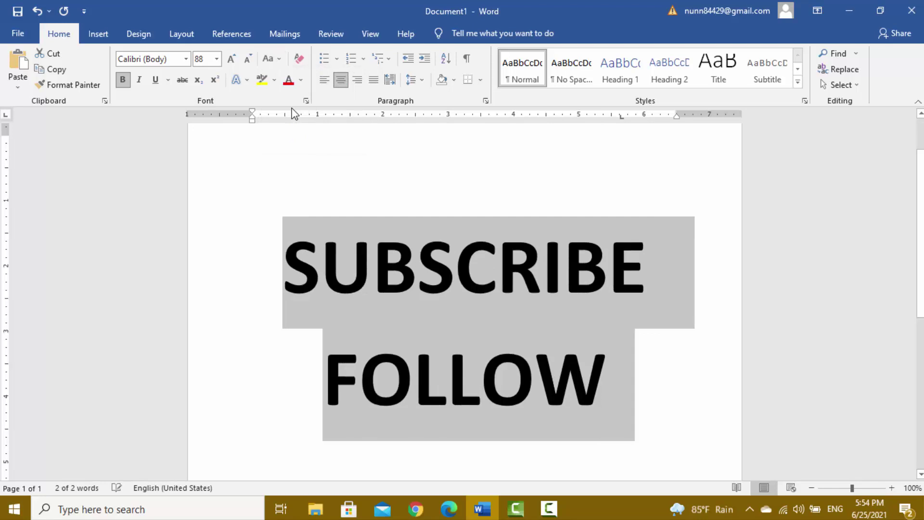
click(692, 345)
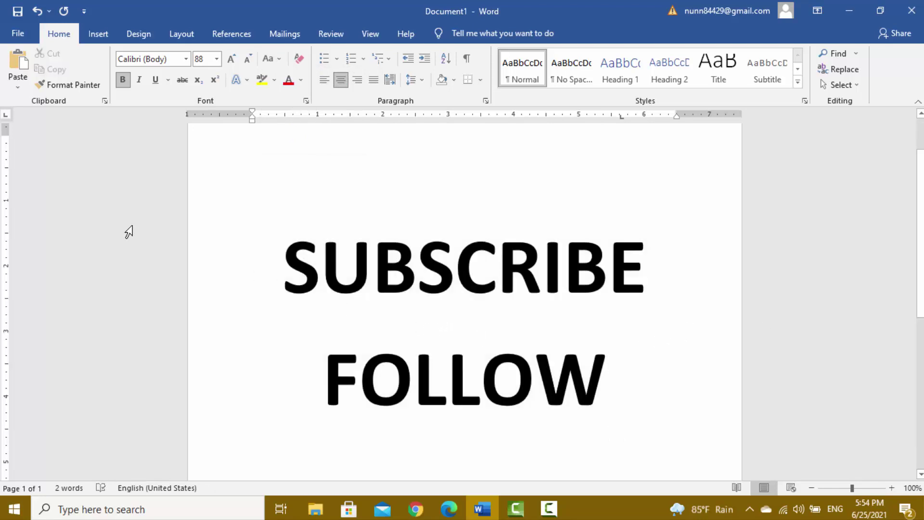
scroll(316, 228, up, 1)
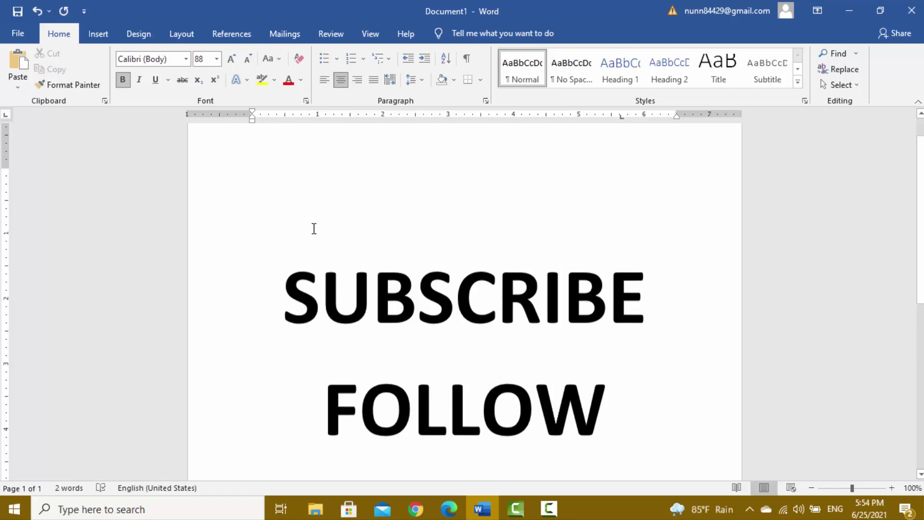
click(270, 59)
click(661, 321)
scroll(339, 235, up, 1)
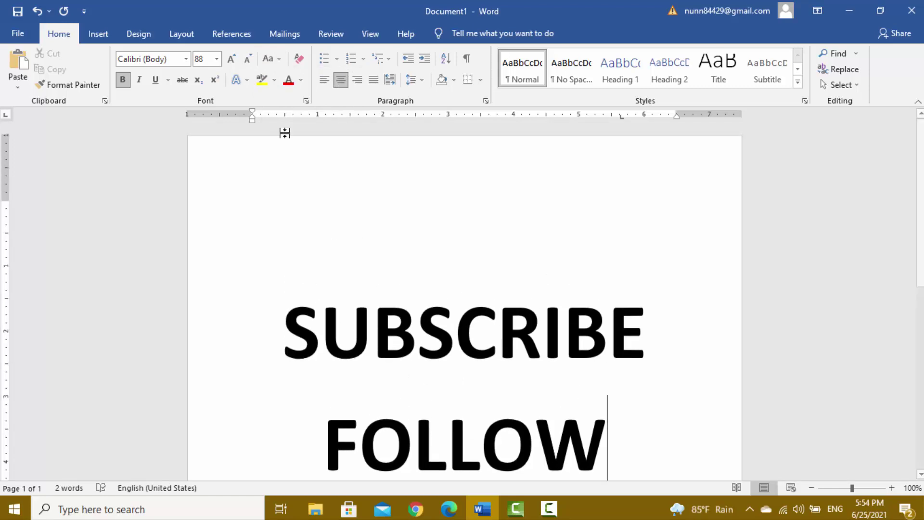
drag(320, 329, 573, 420)
click(573, 420)
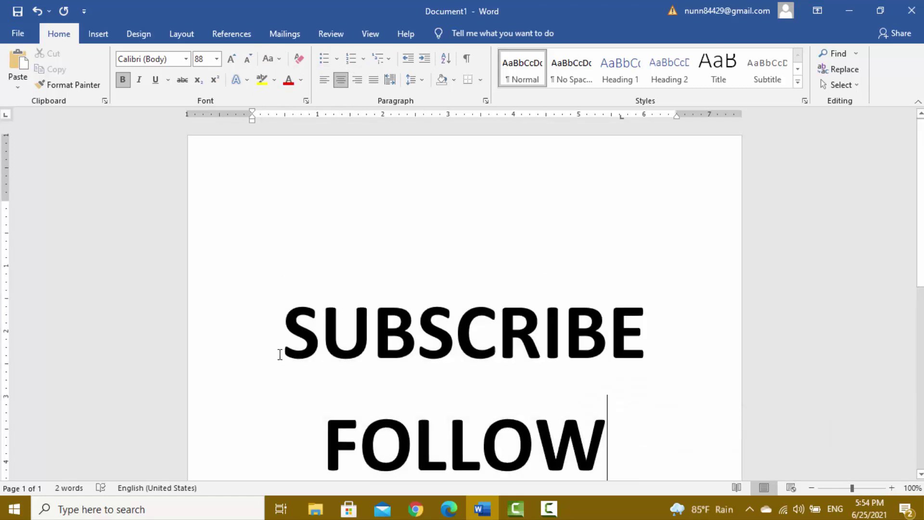
drag(282, 349, 423, 336)
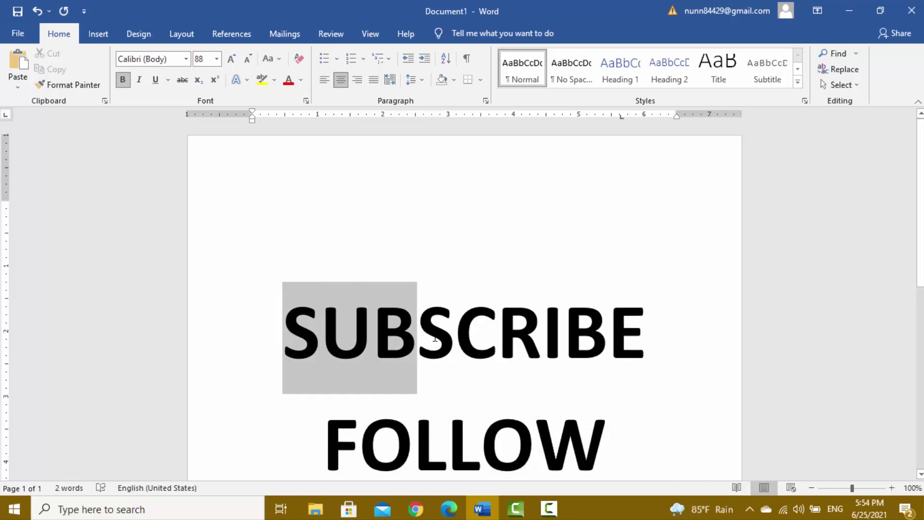
click(417, 332)
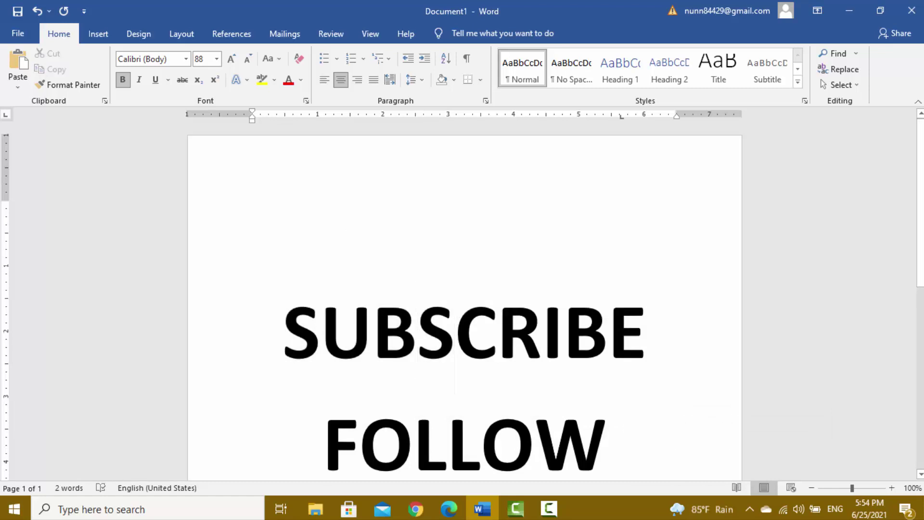
drag(315, 329, 356, 329)
click(212, 331)
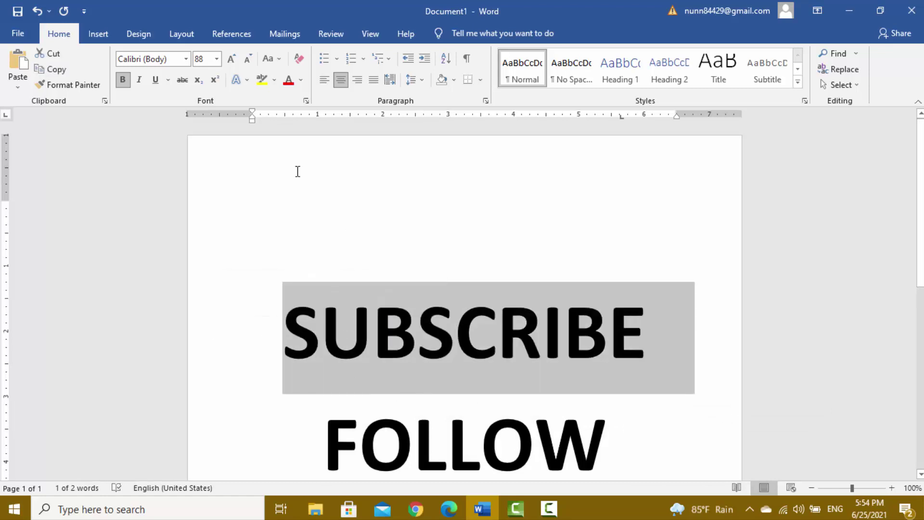
click(279, 58)
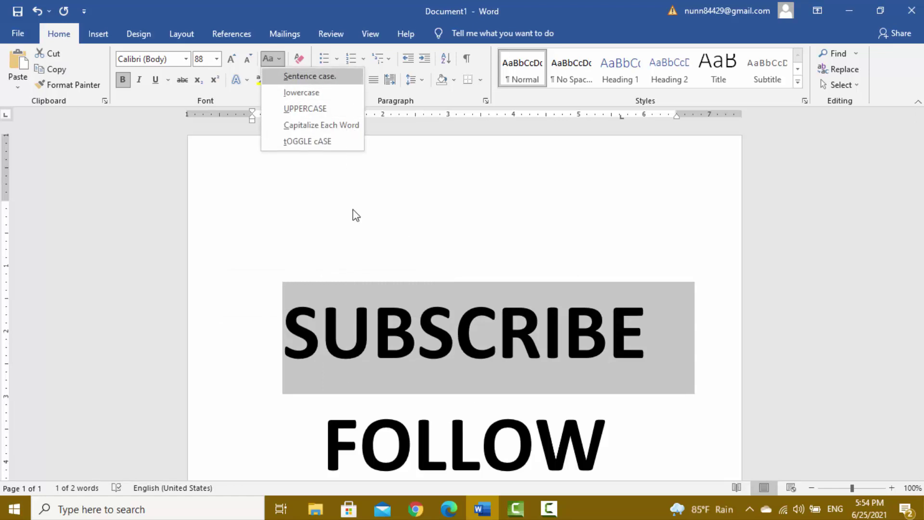
click(360, 299)
click(319, 332)
drag(284, 332, 417, 332)
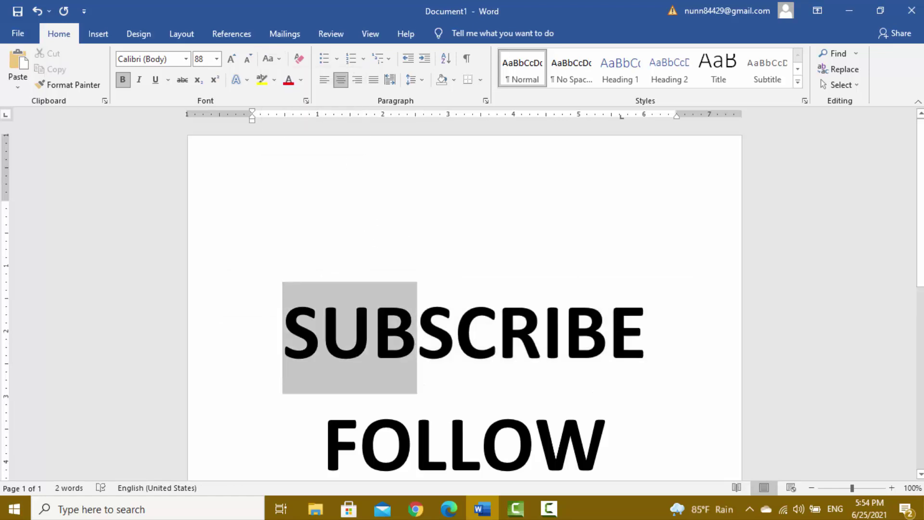
click(337, 329)
click(303, 325)
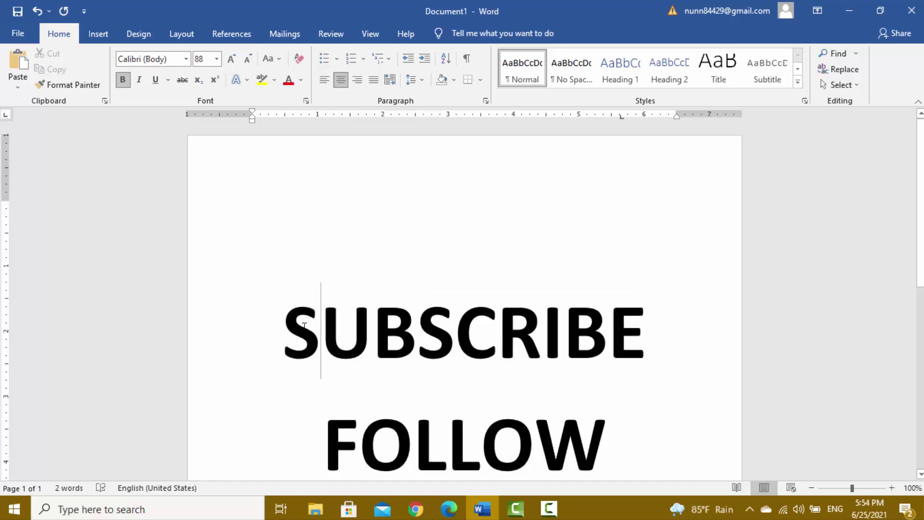
key(BackSpace)
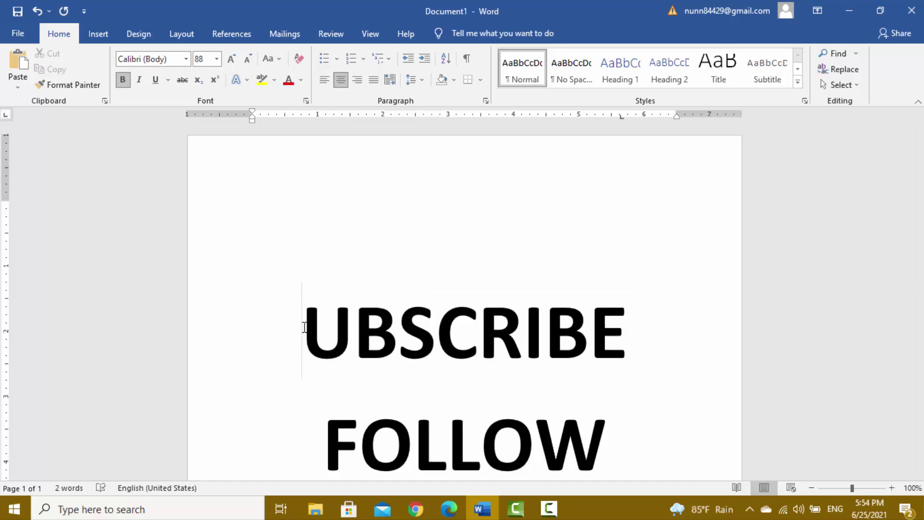
text(s)
drag(282, 326, 652, 409)
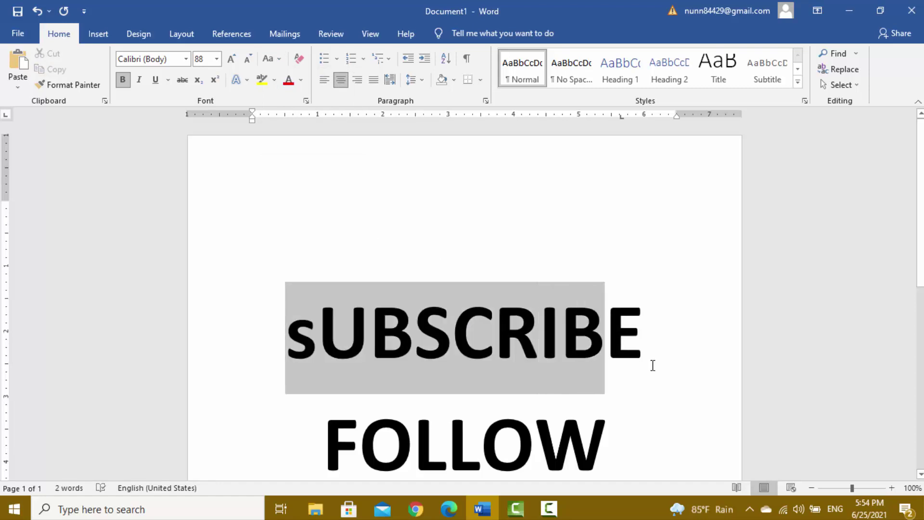
click(263, 59)
Step: Make both lines UPPERCASE, then Capitalize Each Word, and switch input language to Thai
click(295, 108)
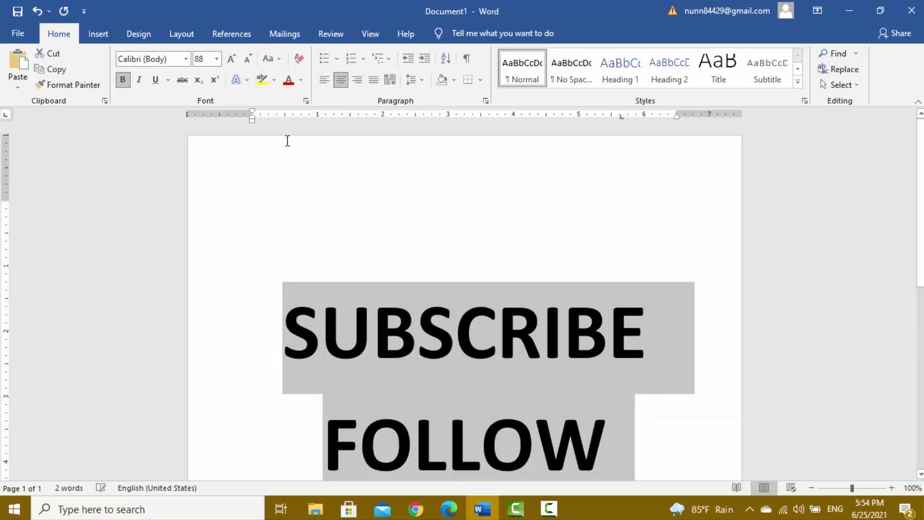
click(268, 59)
click(290, 118)
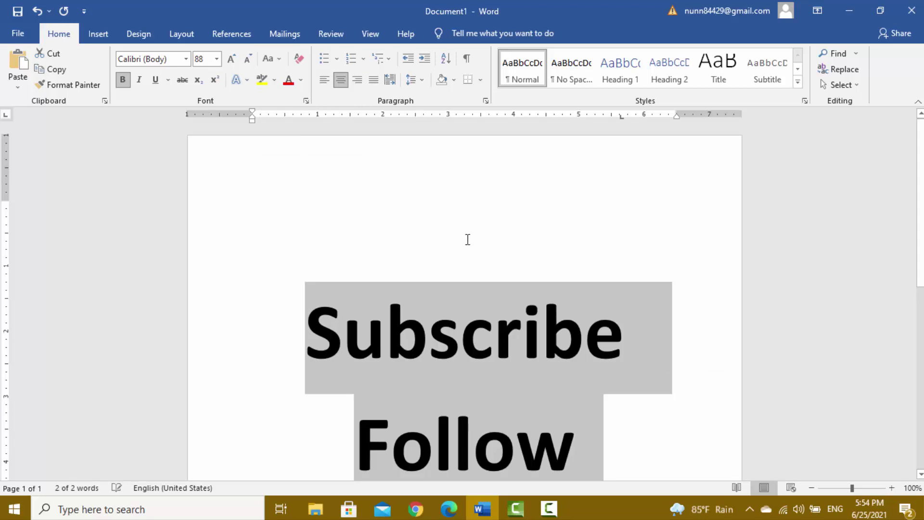
click(468, 239)
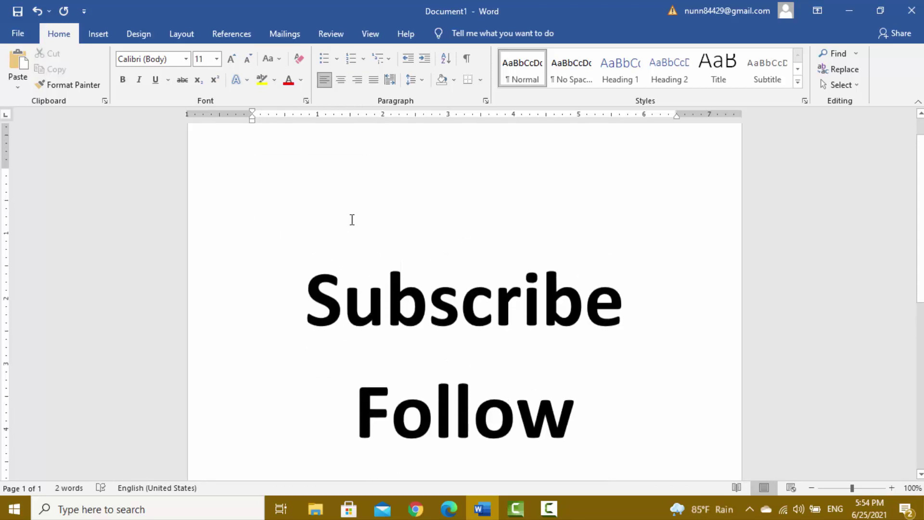
key(alt+shift)
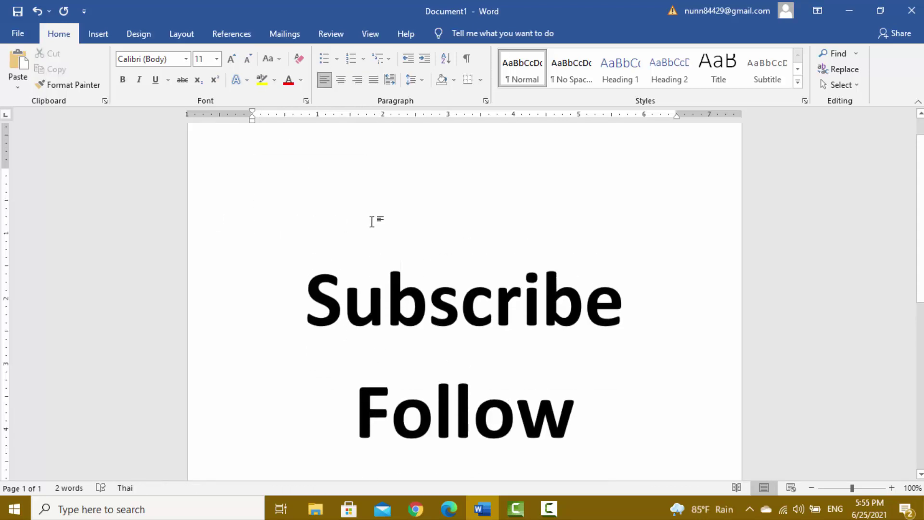